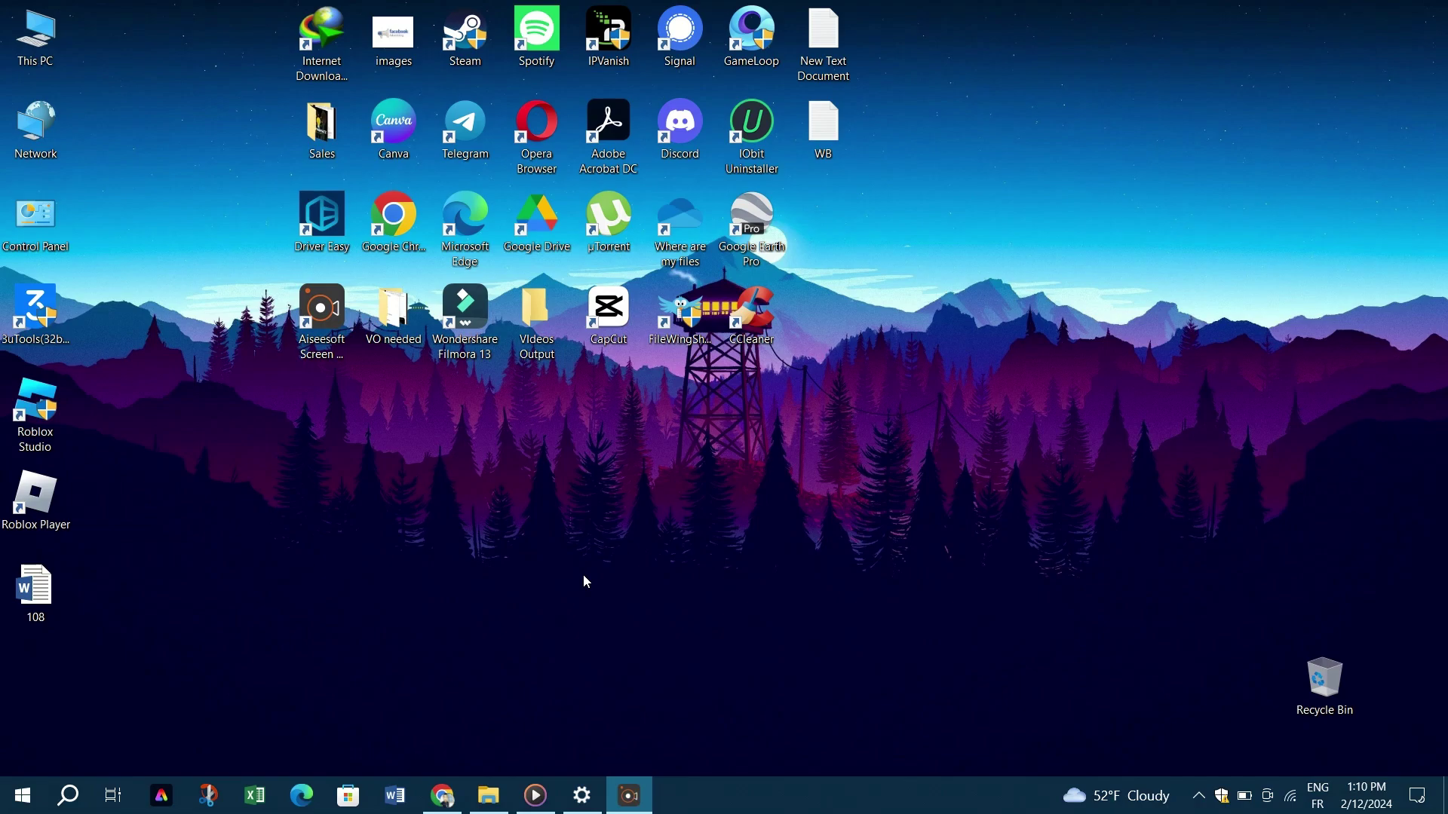
Reopen the taskbar Settings page, look it over, then close Settings
{"action": "left_click", "coordinate": [570, 787]}
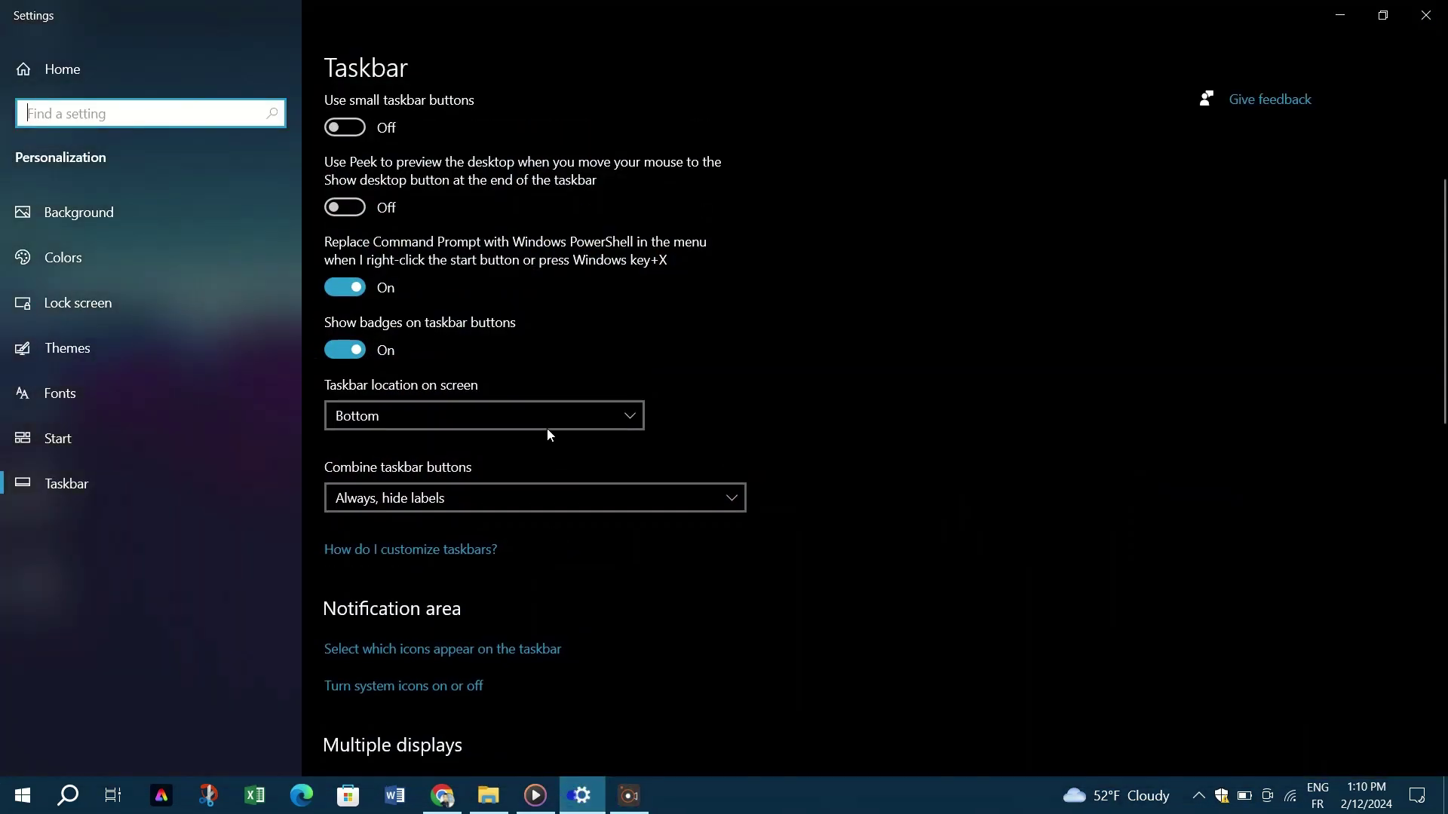
{"action": "scroll", "coordinate": [546, 430], "scroll_direction": "up", "scroll_amount": 3}
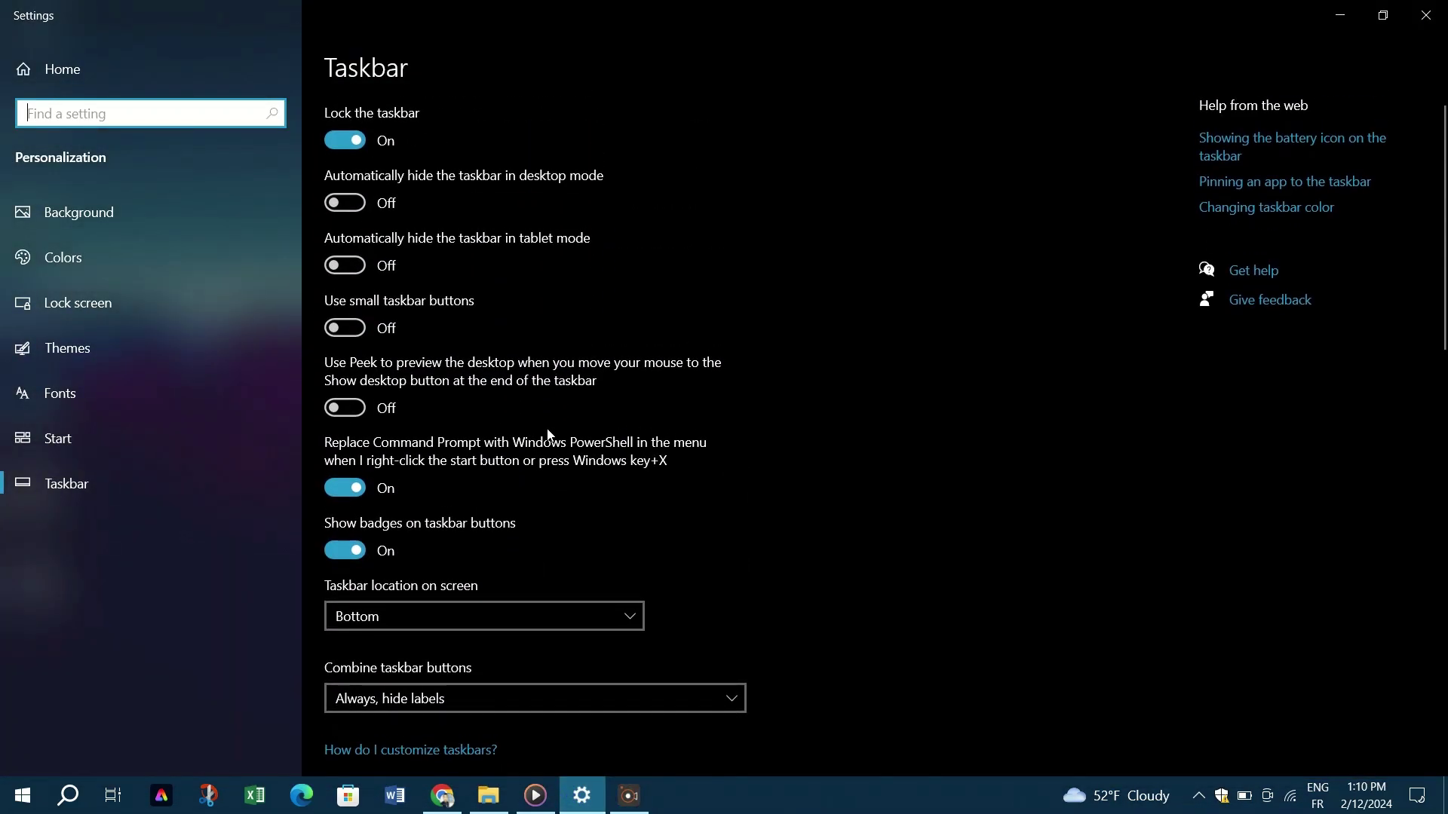
{"action": "scroll", "coordinate": [547, 430], "scroll_direction": "down", "scroll_amount": 3}
{"action": "scroll", "coordinate": [546, 430], "scroll_direction": "down", "scroll_amount": 1}
{"action": "scroll", "coordinate": [546, 430], "scroll_direction": "down", "scroll_amount": 1}
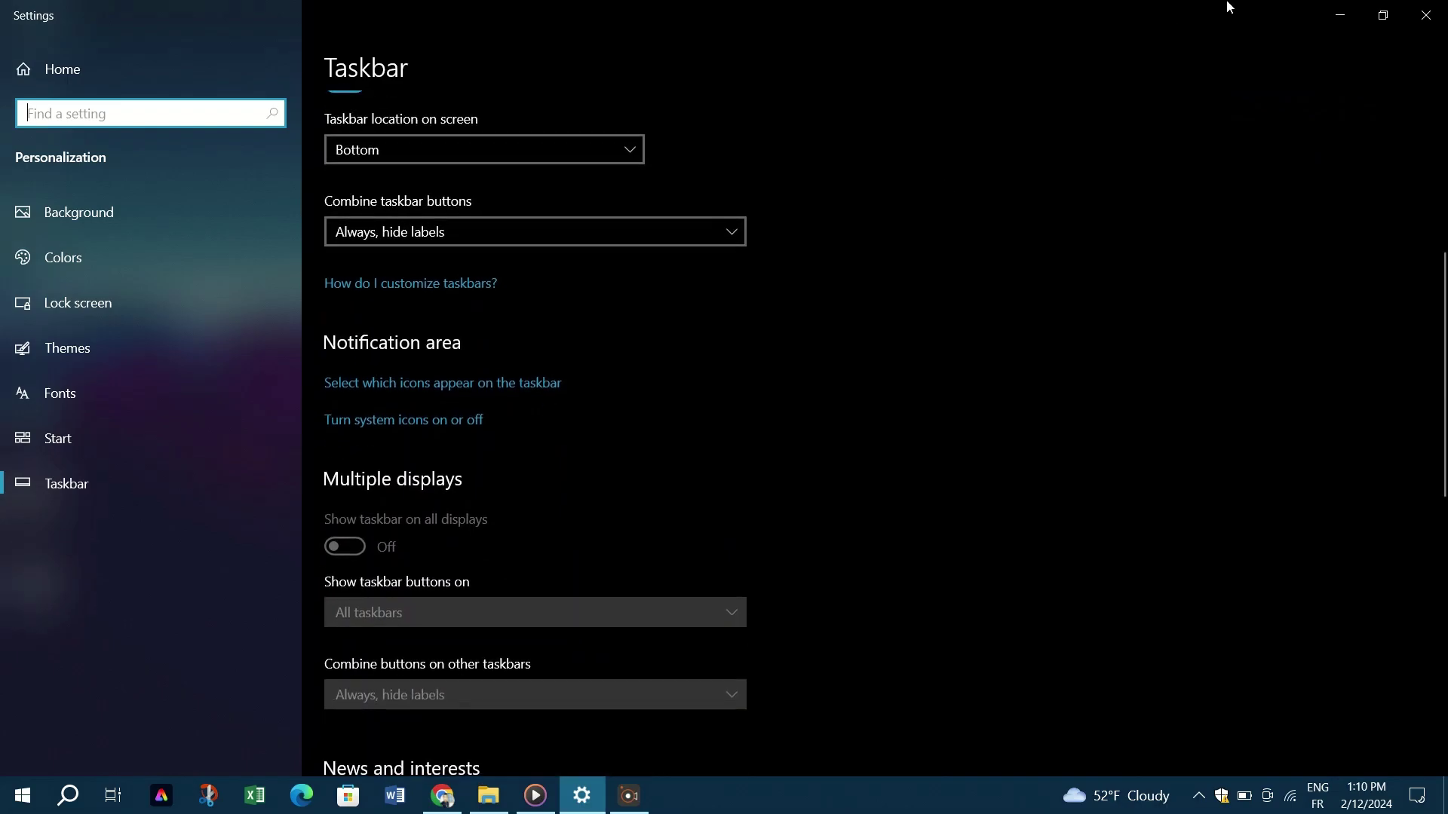
{"action": "left_click", "coordinate": [1425, 14]}
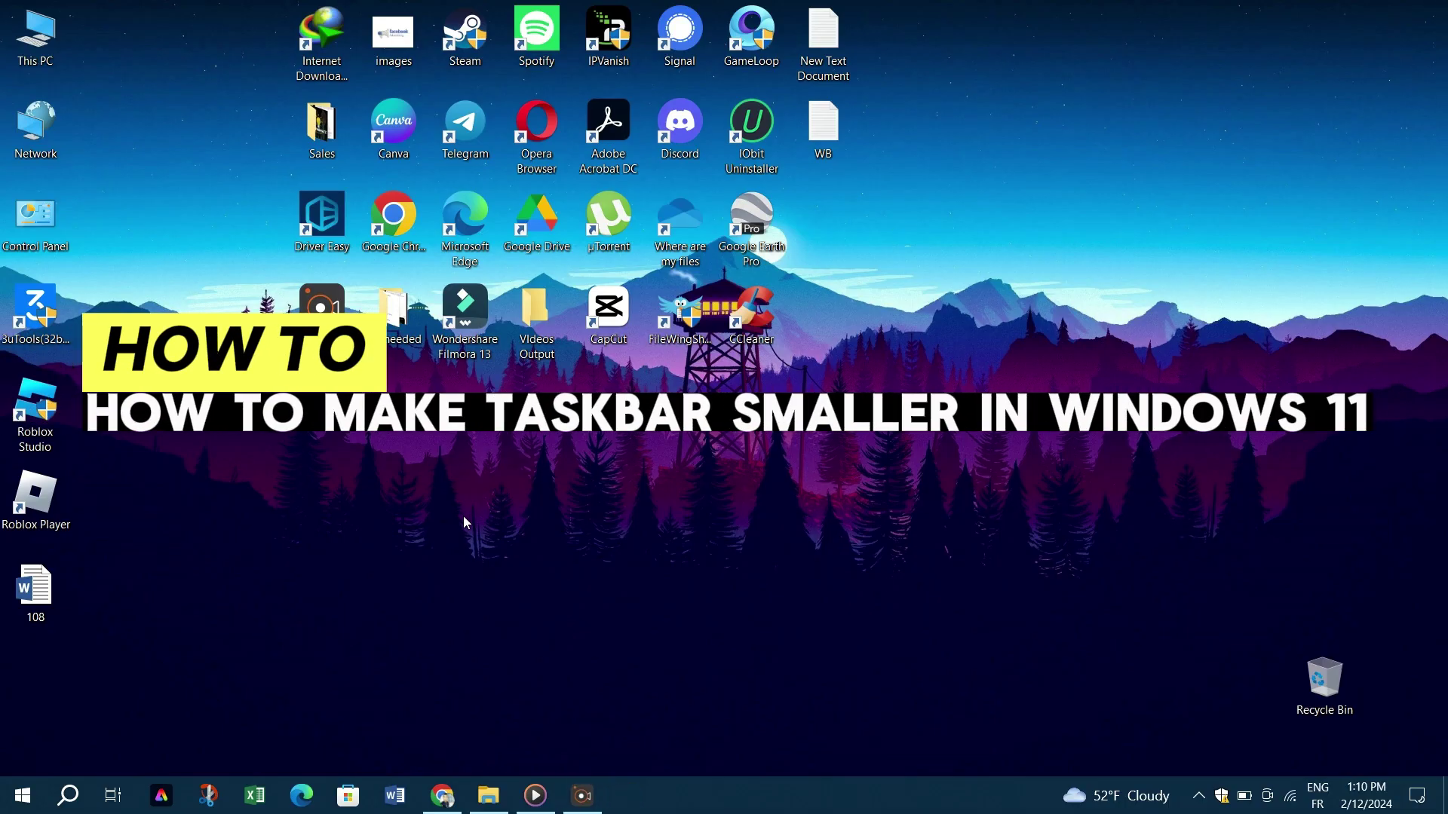
Launch REGEDIT from the Win+R Run dialog
{"action": "key", "text": "super+r"}
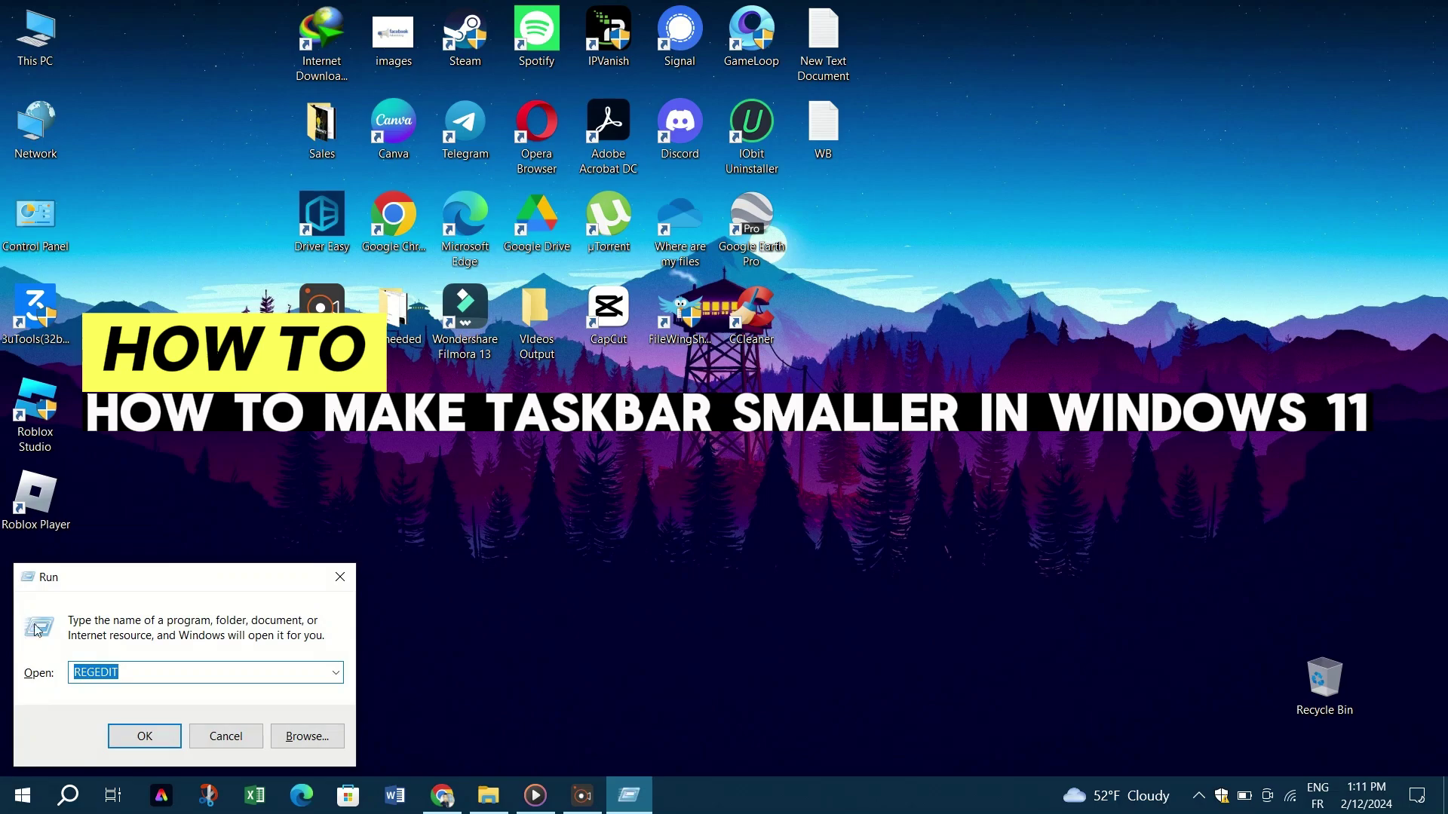
{"action": "left_click", "coordinate": [132, 685]}
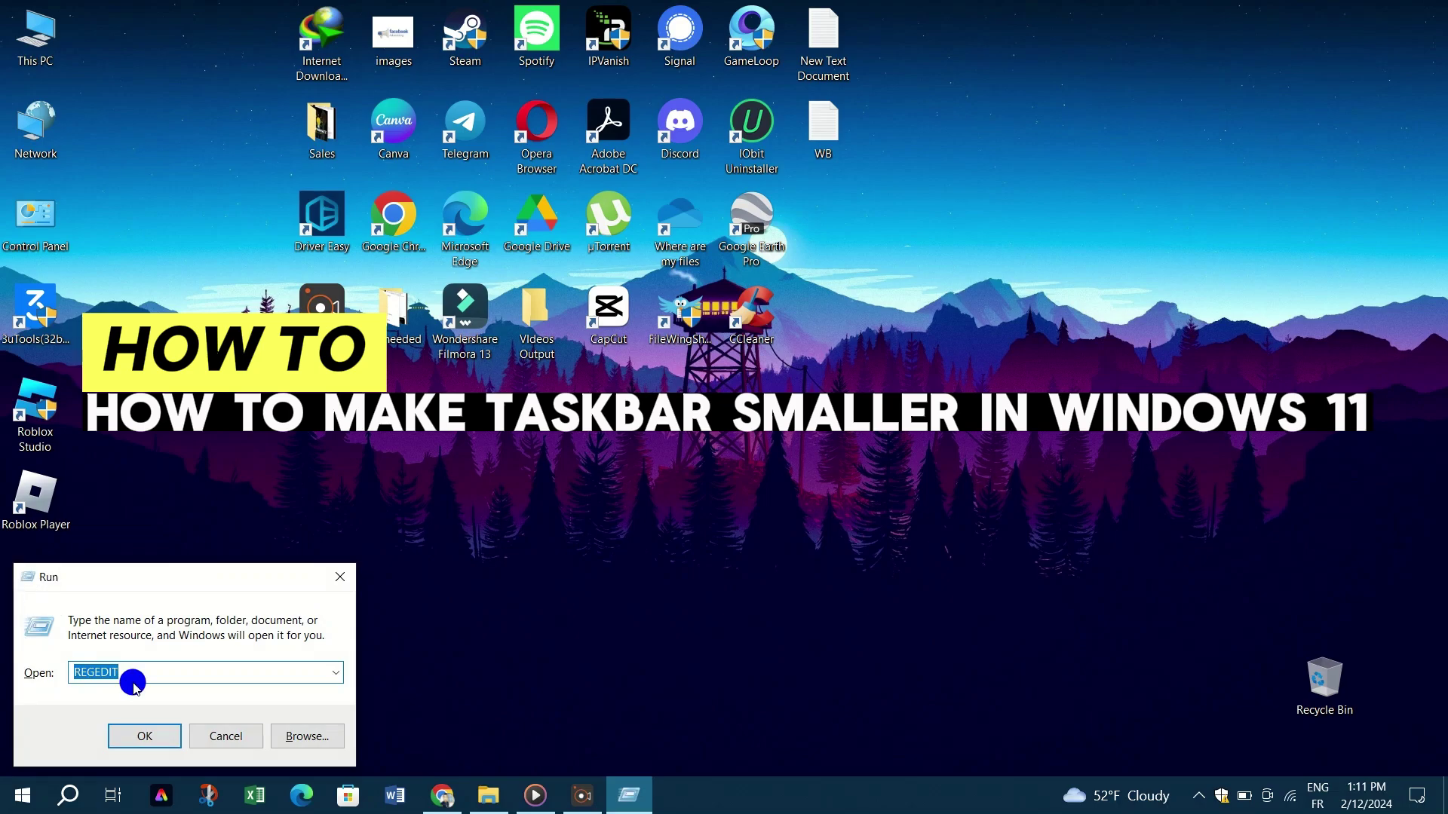
{"action": "left_click", "coordinate": [132, 736]}
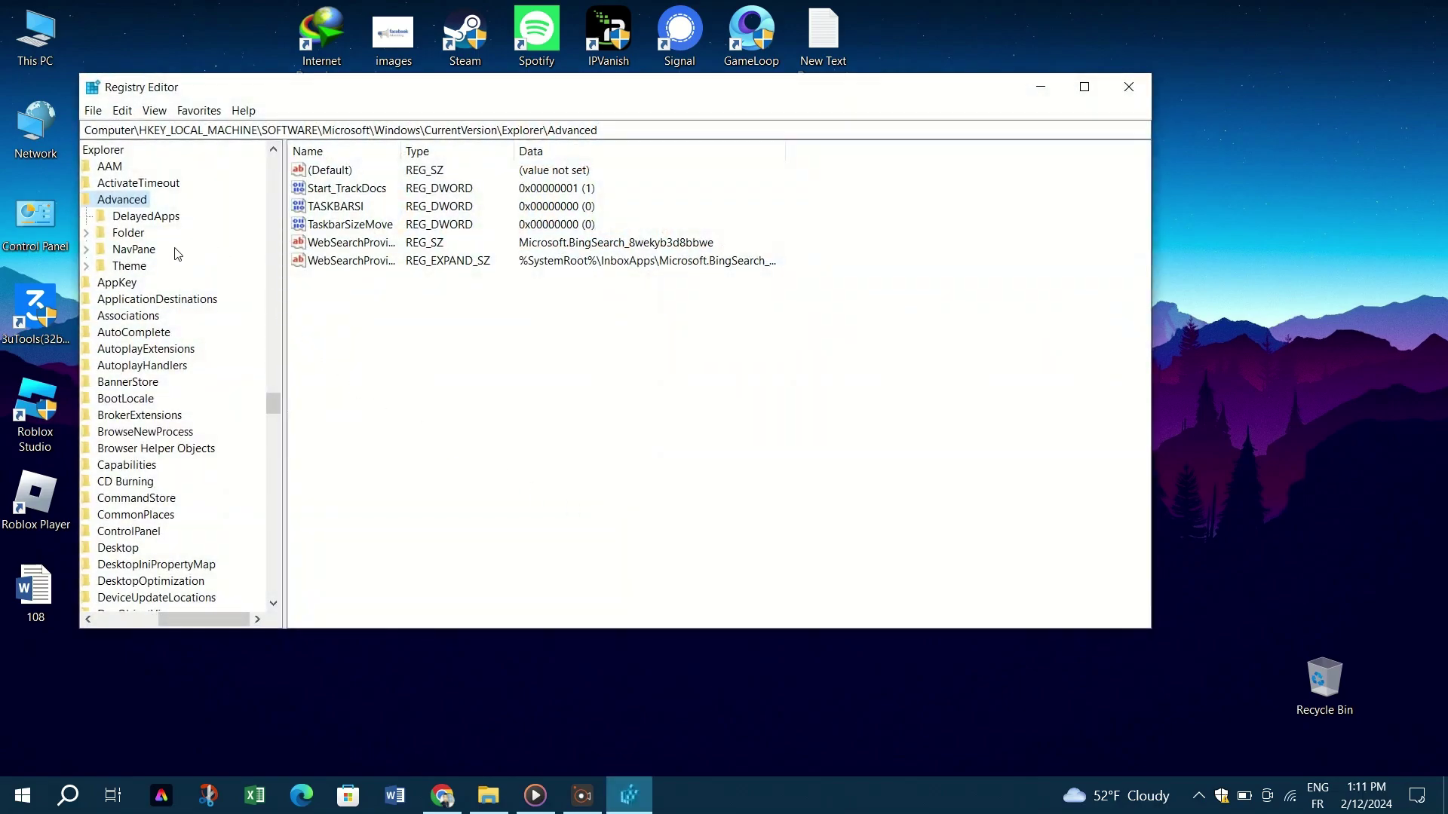
{"action": "scroll", "coordinate": [275, 401], "scroll_direction": "up", "scroll_amount": 6}
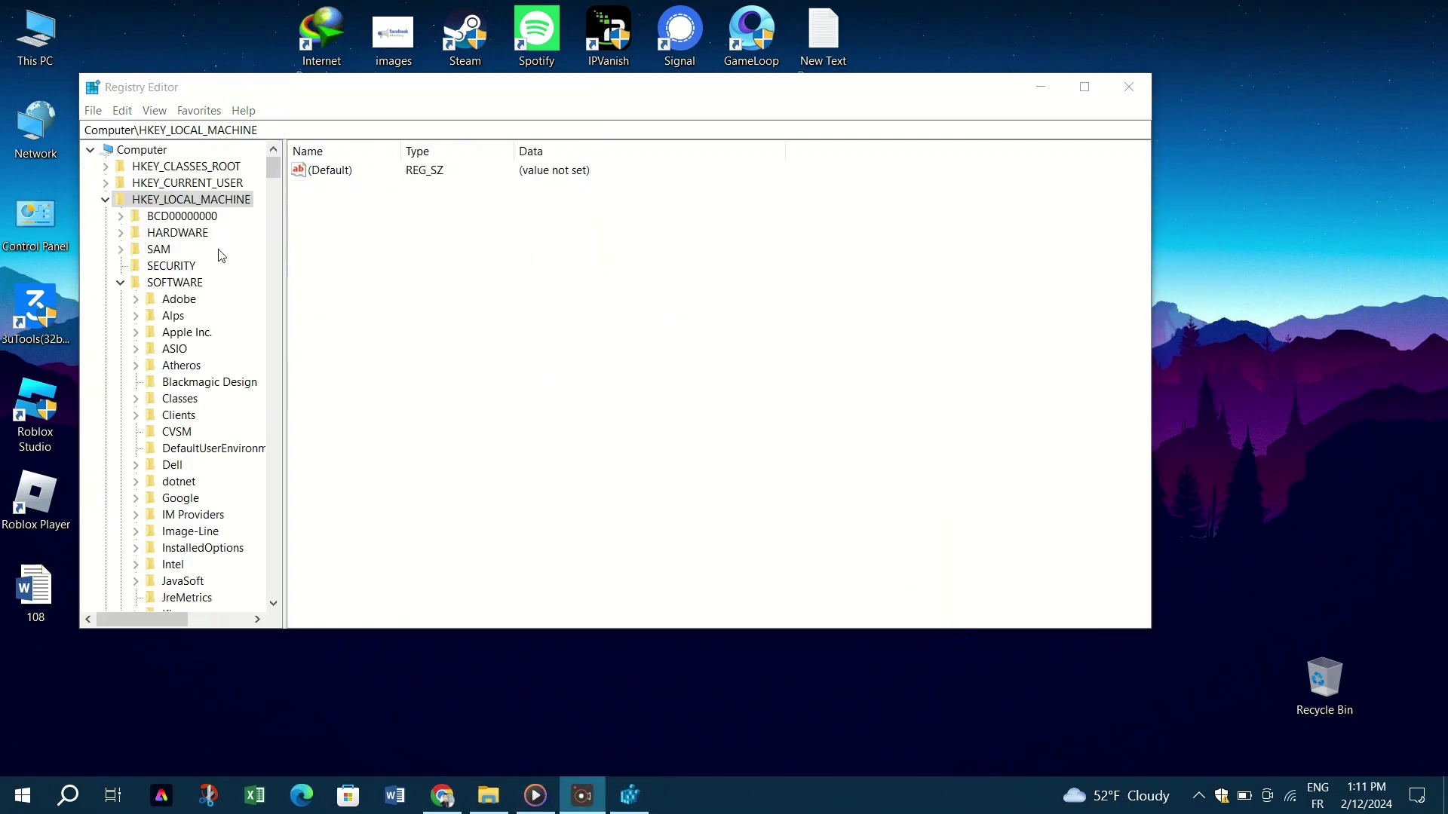
Browse HKEY_LOCAL_MACHINE\SOFTWARE\Microsoft\Windows\CurrentVersion\Explorer down to the Advanced key
{"action": "left_click", "coordinate": [183, 284]}
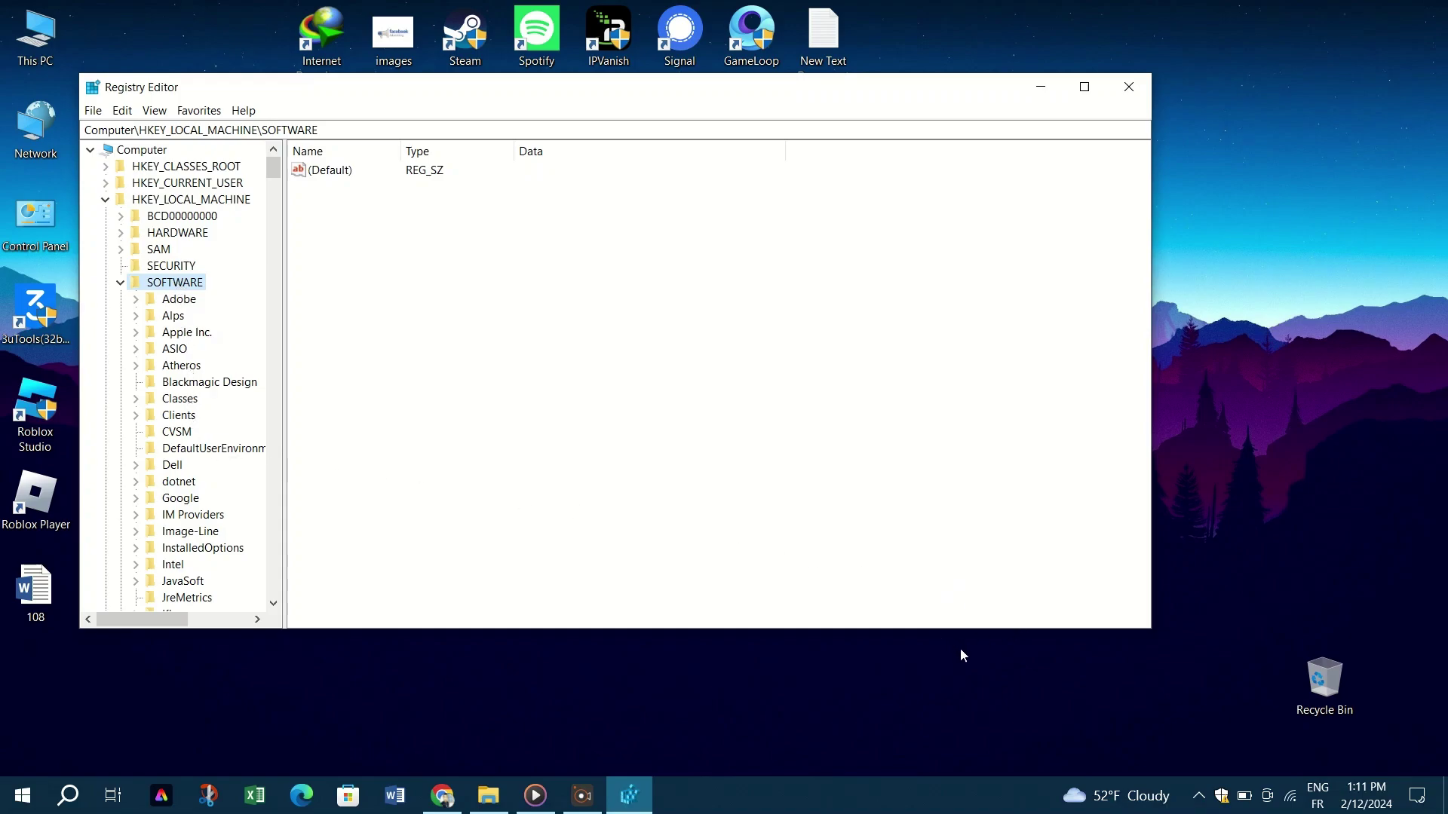
{"action": "left_click", "coordinate": [179, 386]}
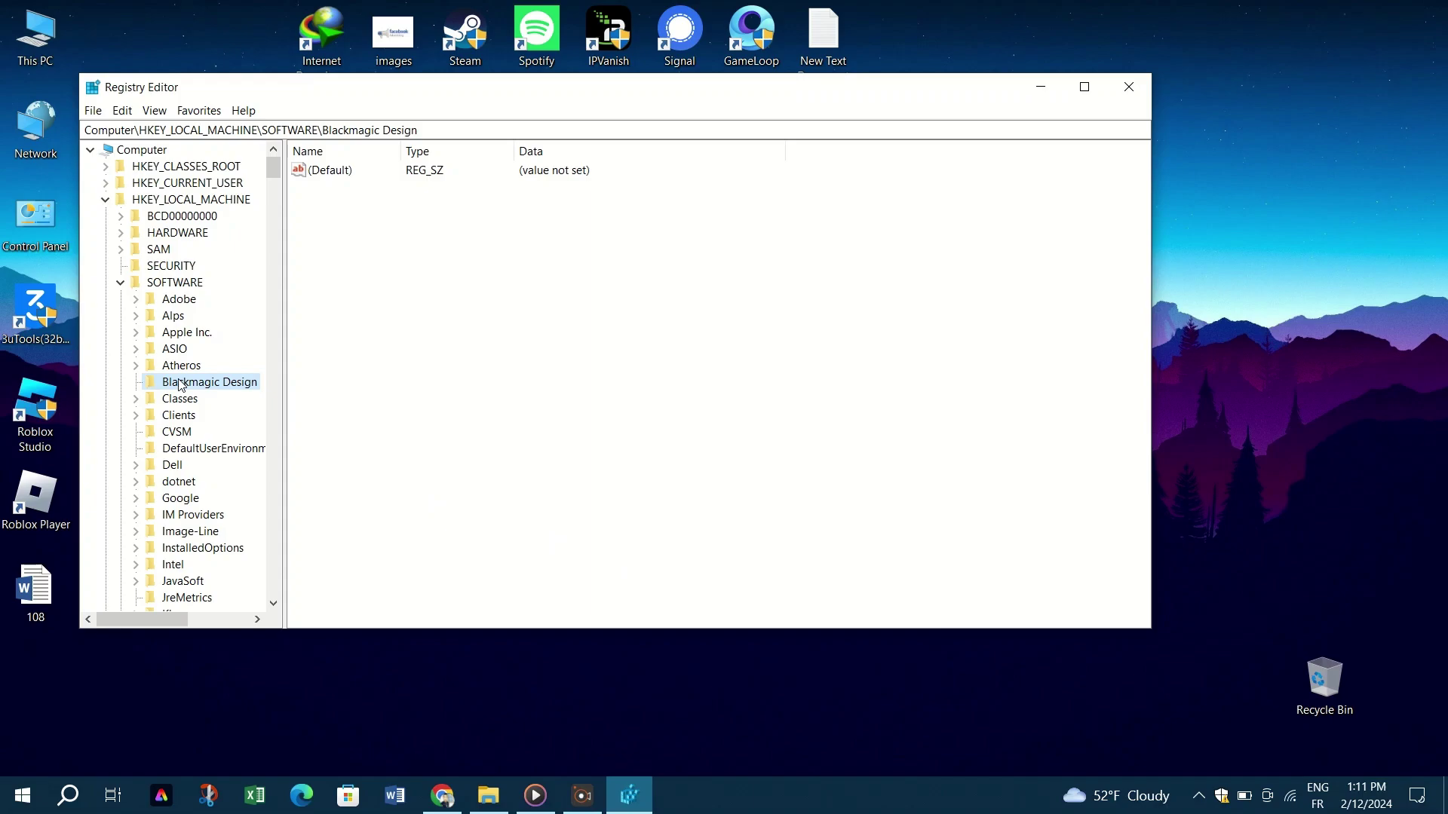
{"action": "key", "text": "m"}
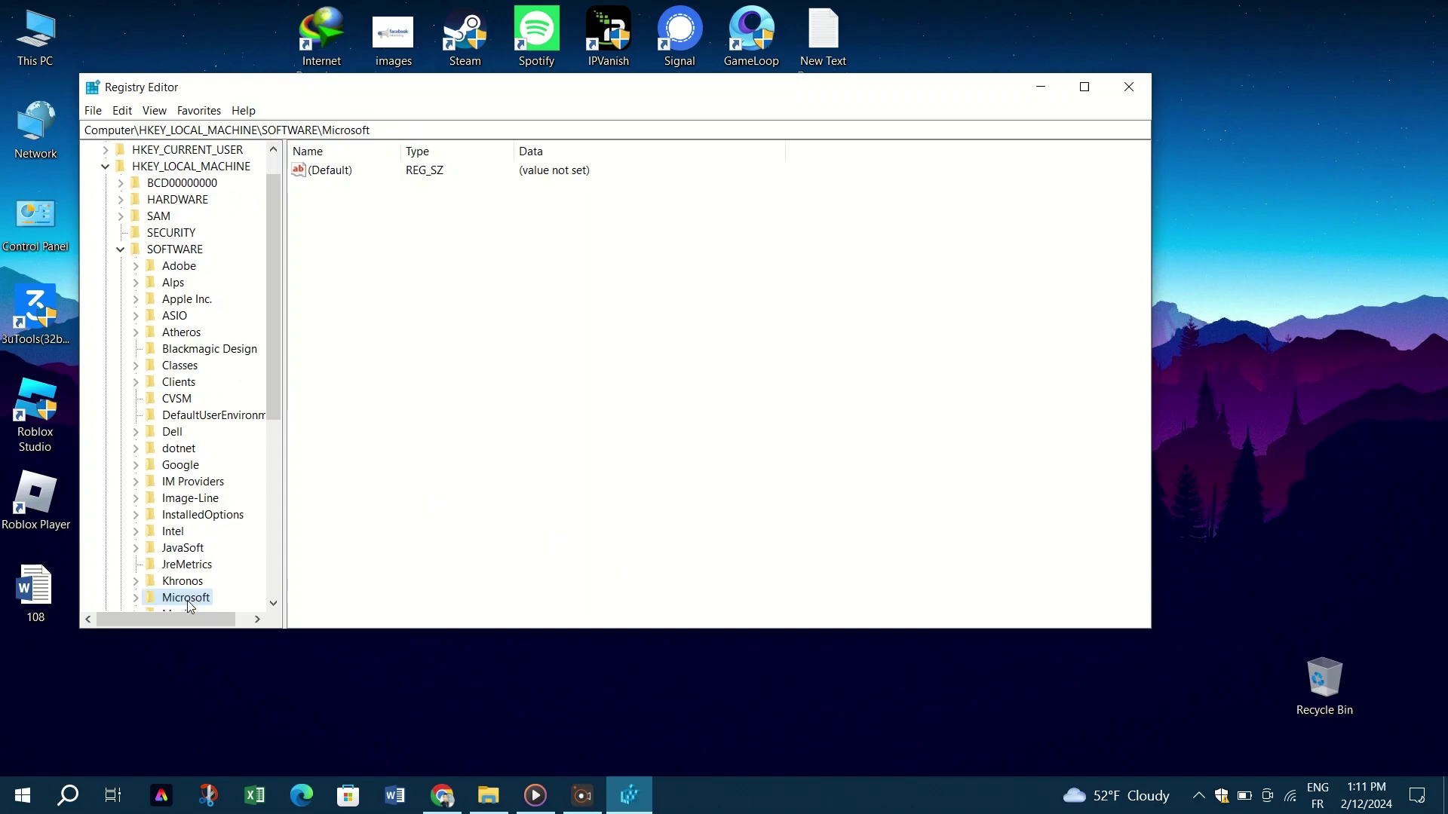
{"action": "double_click", "coordinate": [188, 600]}
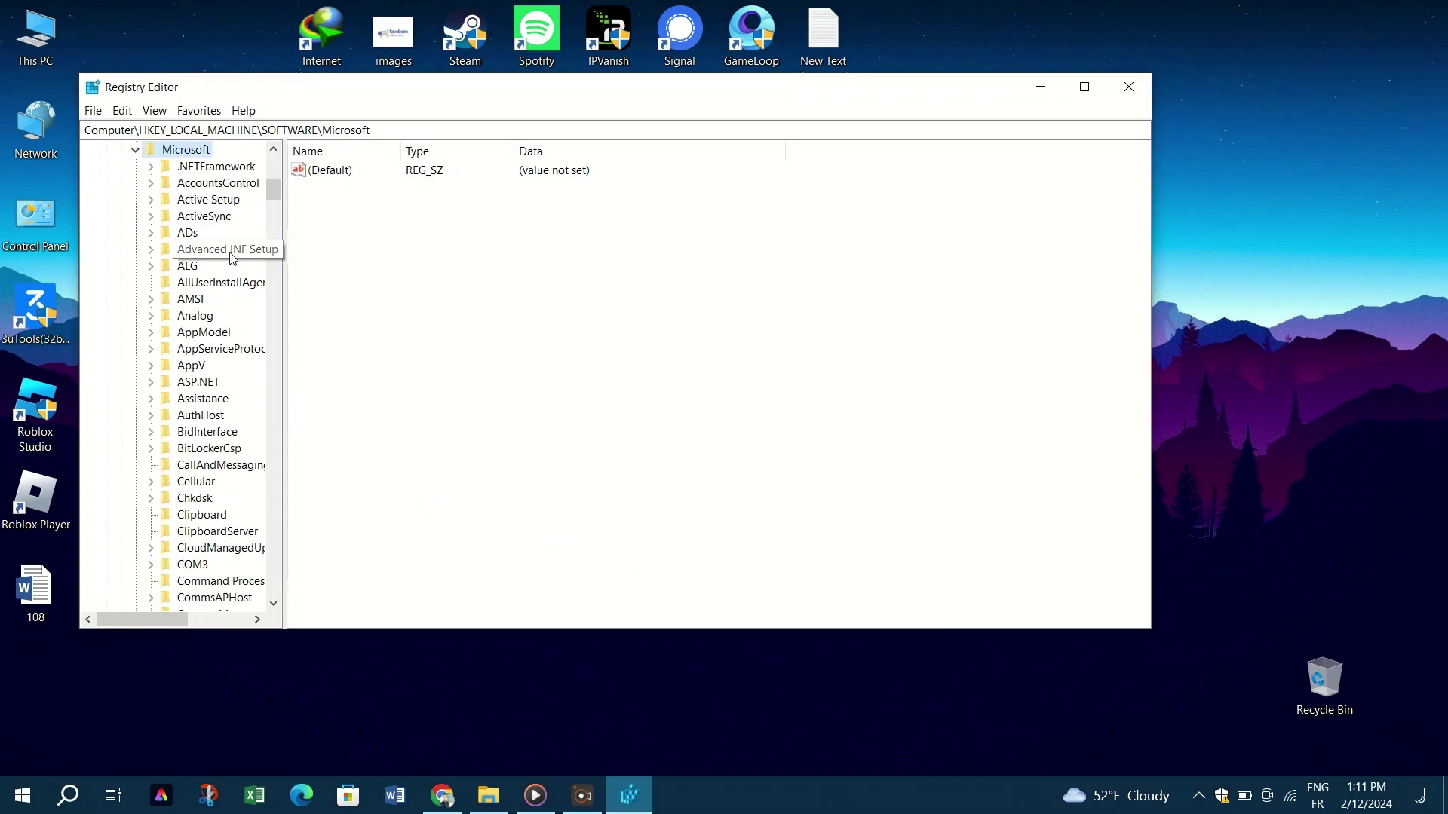
{"action": "left_click", "coordinate": [195, 316]}
{"action": "key", "text": "w"}
{"action": "scroll", "coordinate": [226, 405], "scroll_direction": "down", "scroll_amount": 1}
{"action": "scroll", "coordinate": [229, 409], "scroll_direction": "down", "scroll_amount": 3}
{"action": "scroll", "coordinate": [222, 519], "scroll_direction": "down", "scroll_amount": 1}
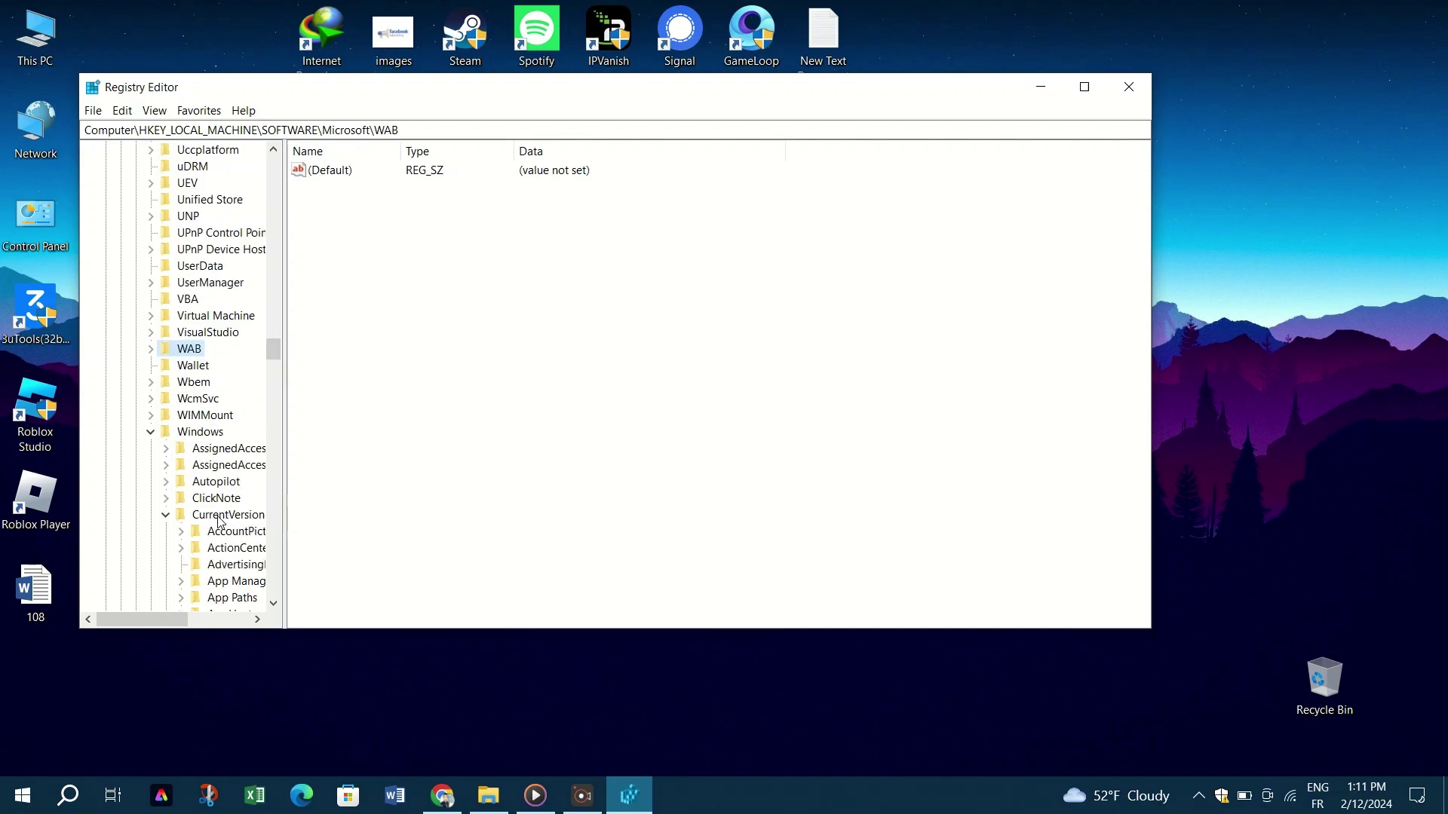
{"action": "scroll", "coordinate": [231, 518], "scroll_direction": "down", "scroll_amount": 3}
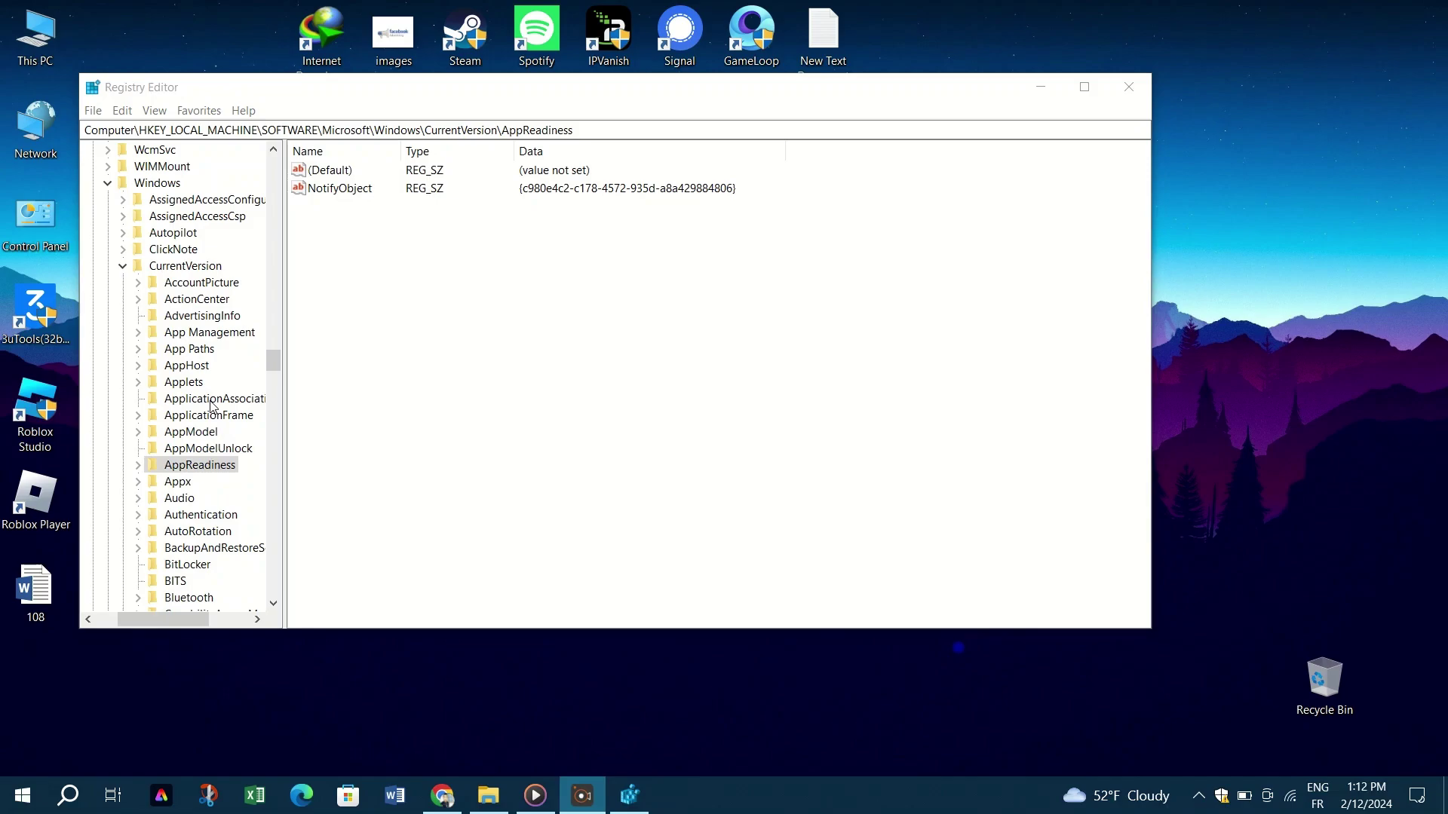
{"action": "left_click", "coordinate": [216, 430]}
{"action": "type", "text": "em"}
{"action": "scroll", "coordinate": [216, 428], "scroll_direction": "down", "scroll_amount": 1}
{"action": "scroll", "coordinate": [217, 427], "scroll_direction": "down", "scroll_amount": 1}
{"action": "left_click", "coordinate": [197, 552]}
{"action": "scroll", "coordinate": [198, 552], "scroll_direction": "down", "scroll_amount": 1}
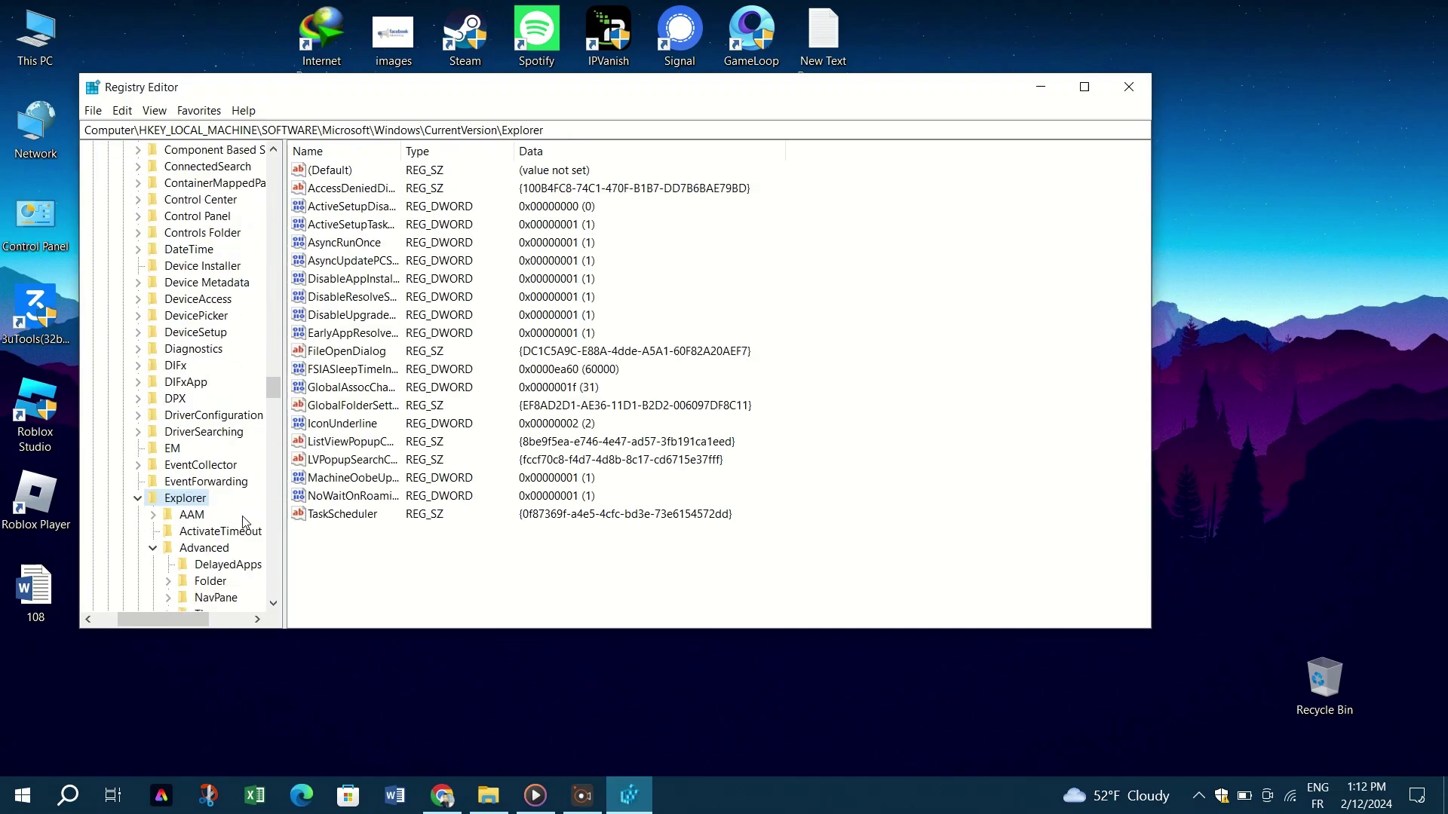
{"action": "left_click", "coordinate": [222, 552]}
Create a DWORD (32-bit) value in Advanced and name it TASKBAR SI
{"action": "right_click", "coordinate": [405, 338]}
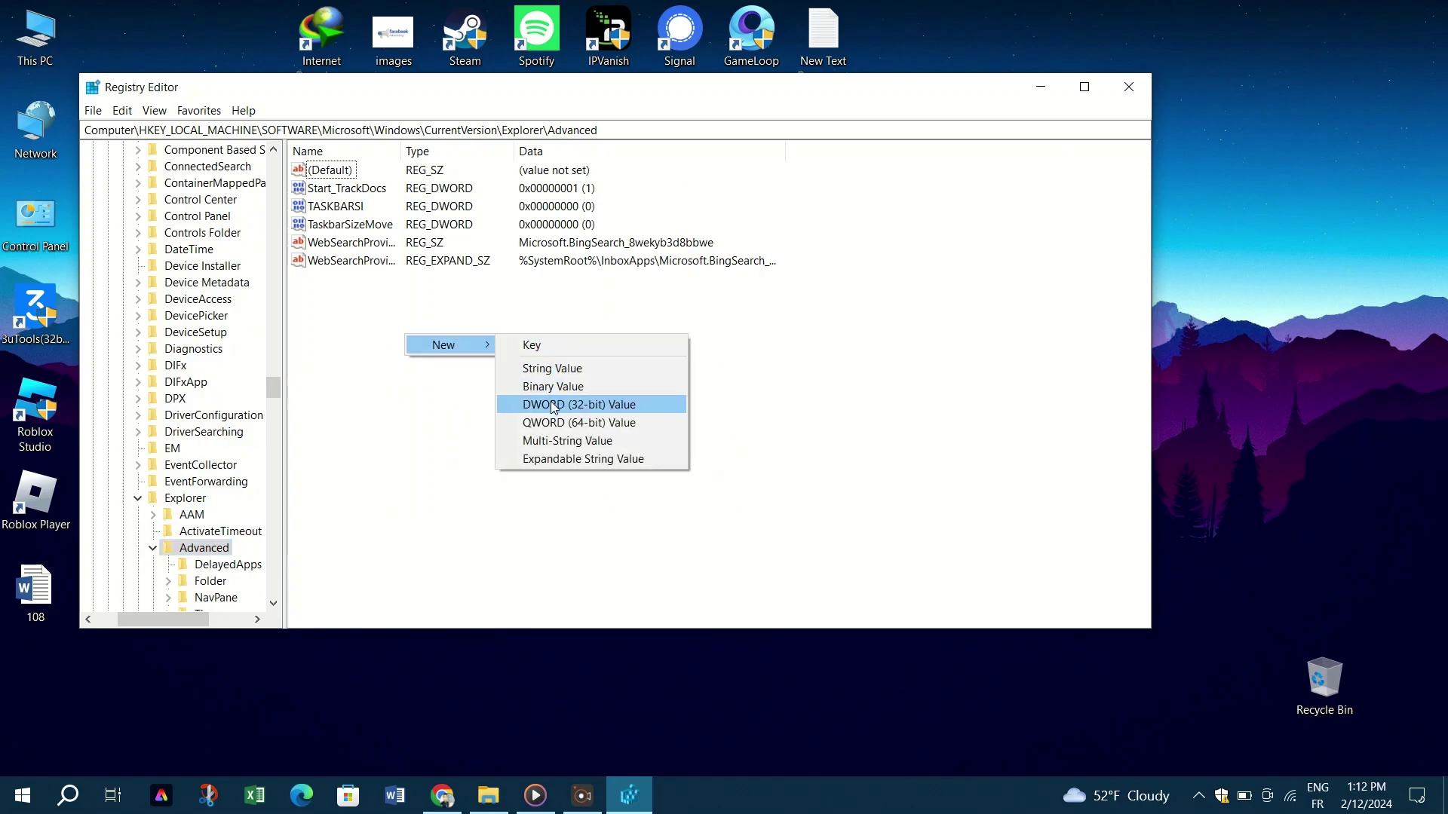
{"action": "mouse_move", "coordinate": [447, 345]}
{"action": "left_click", "coordinate": [552, 405]}
{"action": "type", "text": "TASKBAR S"}
{"action": "key", "text": "Return"}
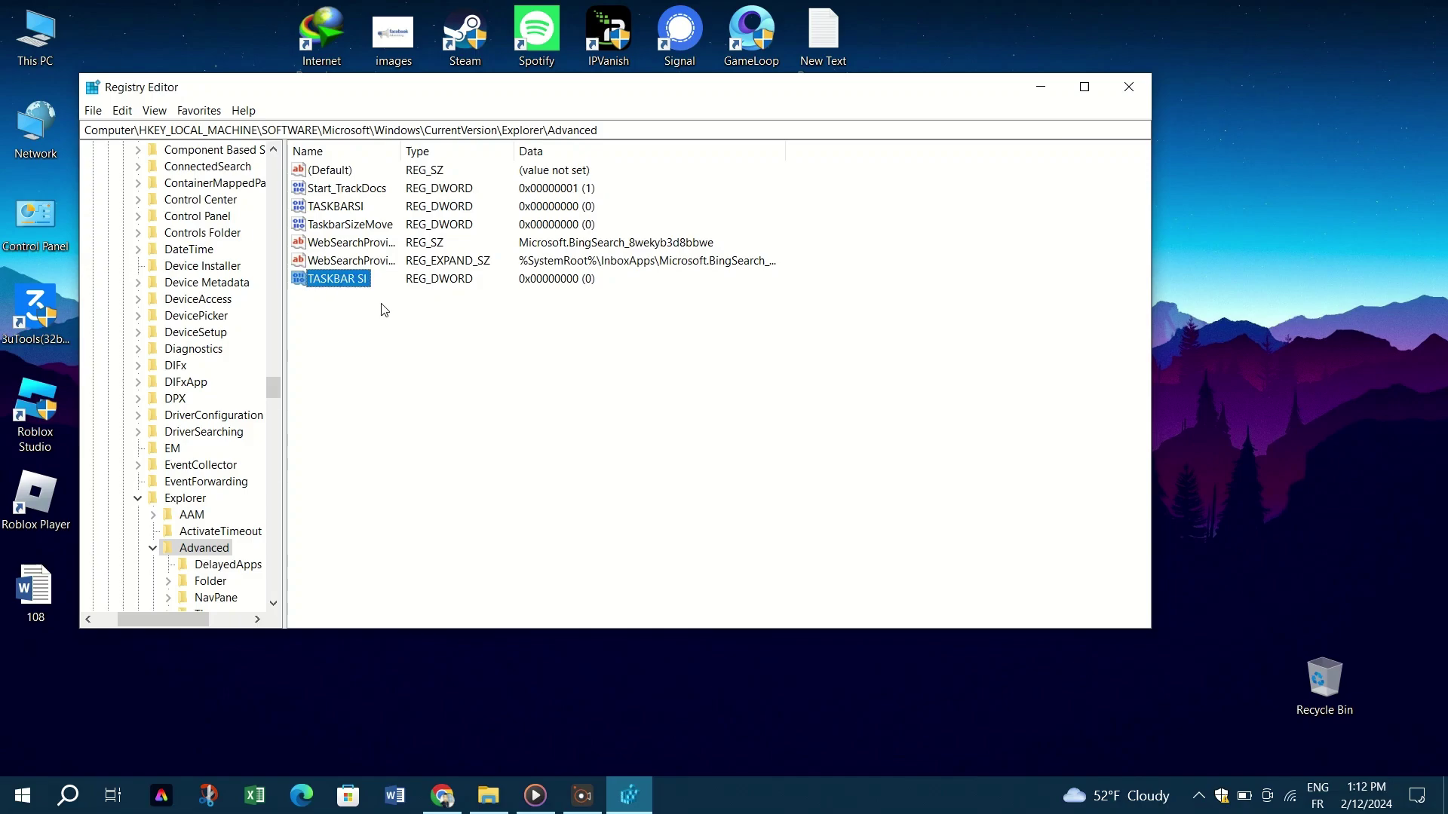
Enter 2 as TASKBAR SI's value data, shown as 0x00000002
{"action": "double_click", "coordinate": [362, 283]}
{"action": "type", "text": "2"}
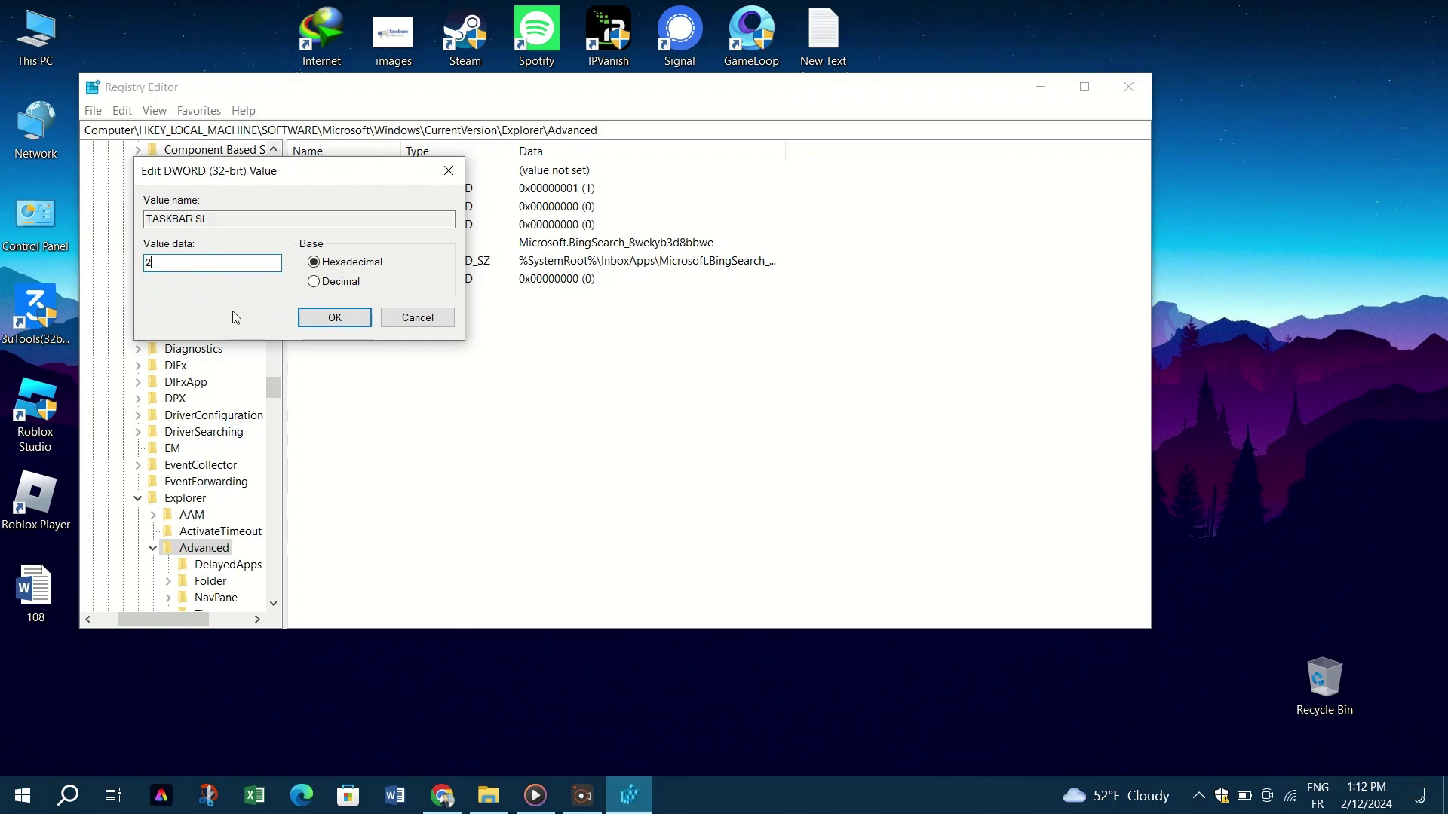
{"action": "left_click", "coordinate": [318, 317]}
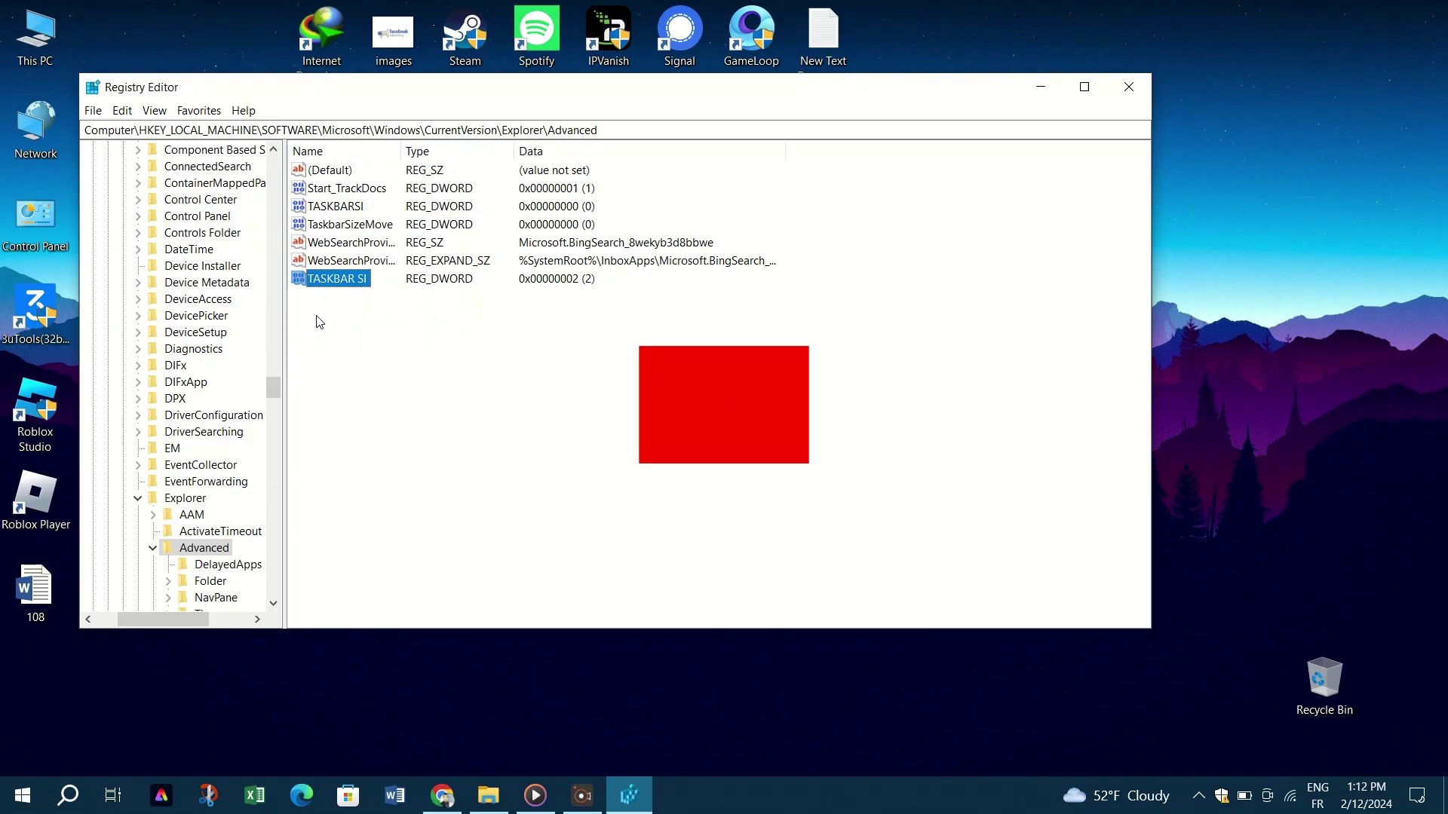